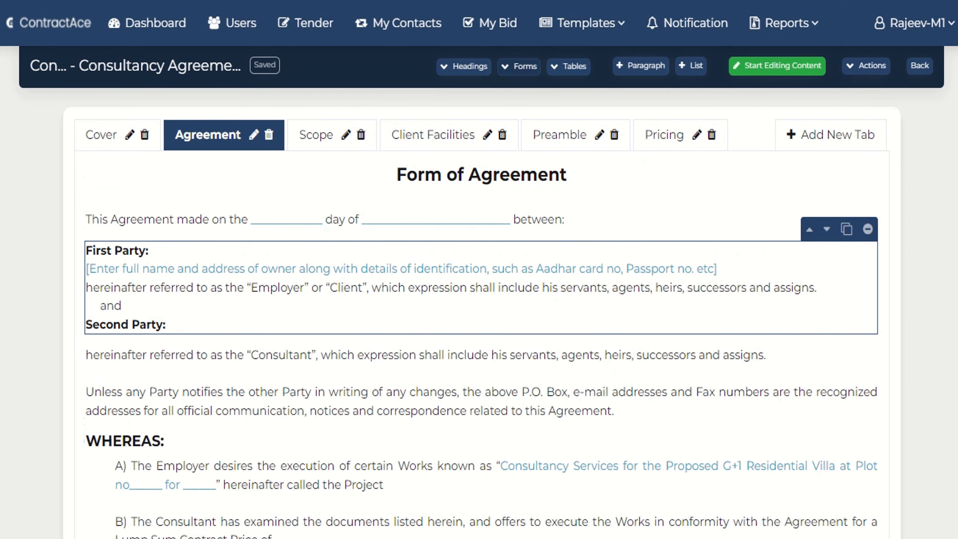
Insert a text area below Second Party reading "Full and detailed address of the bidder including name of organisation, registration number, etc. to be provided here."
click(519, 66)
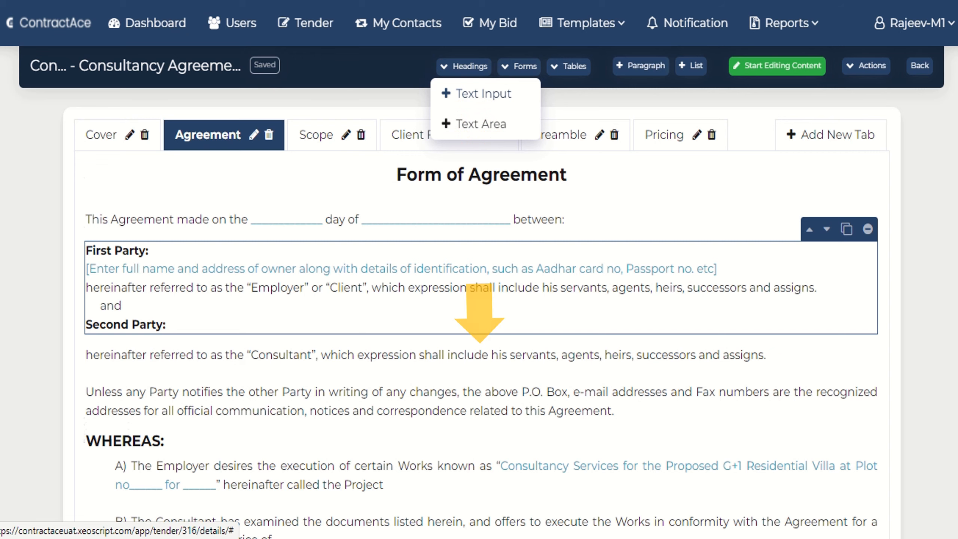
click(481, 123)
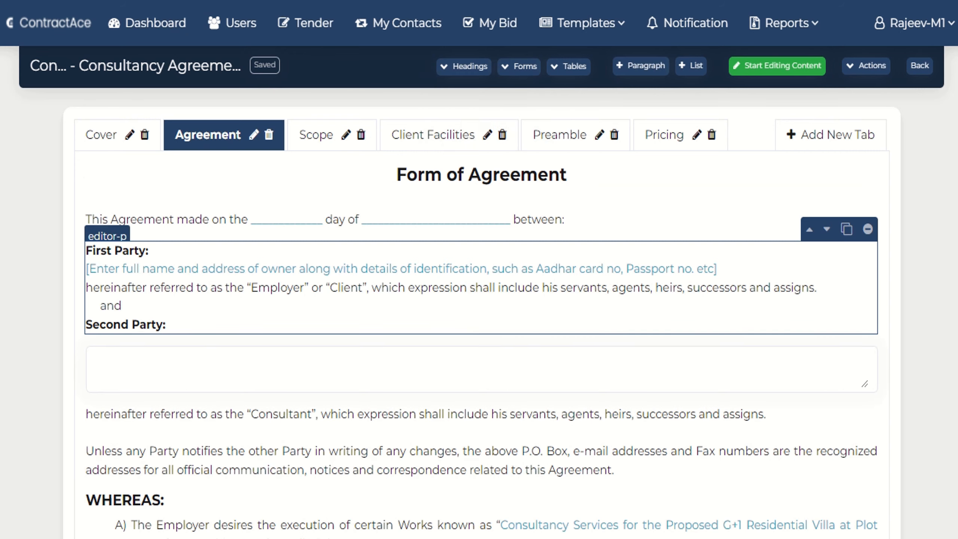
click(95, 360)
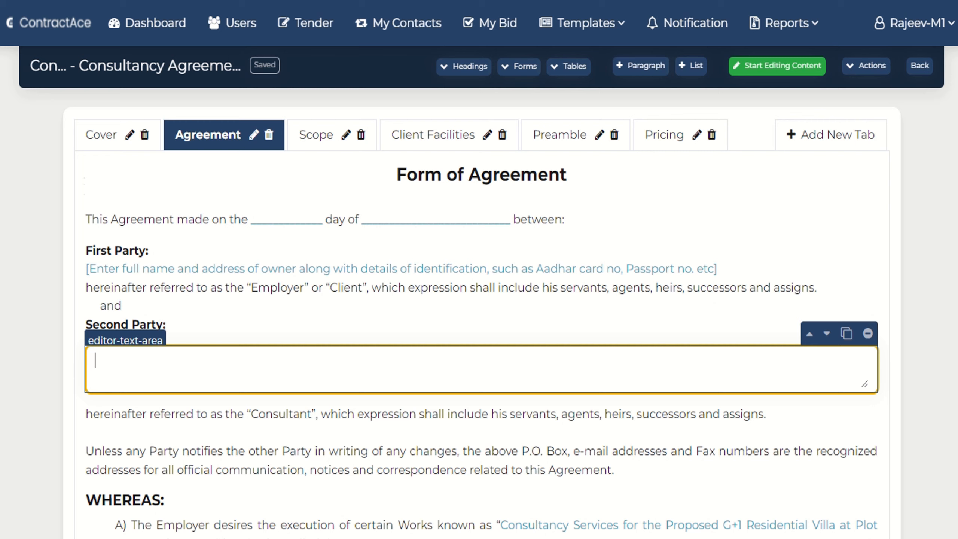
text(Full and detailed address of the bidder including name of organisation, registration number, etc. to be provided here.)
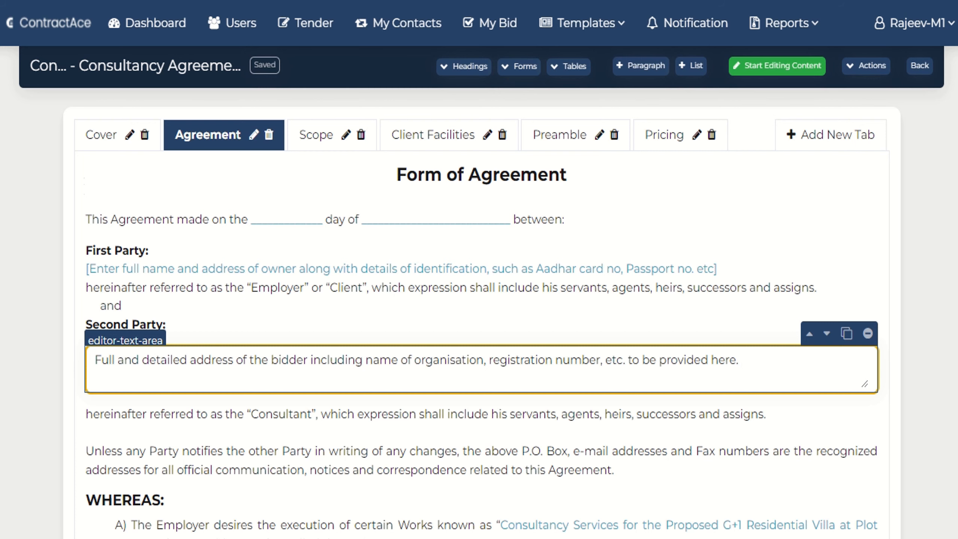
Insert a text input after the Lump Sum Contract Price clause under WHEREAS and enter "Rs. 1,00,00,000/- (Rupees One Lakh Only)"
scroll(479, 302, down, 8)
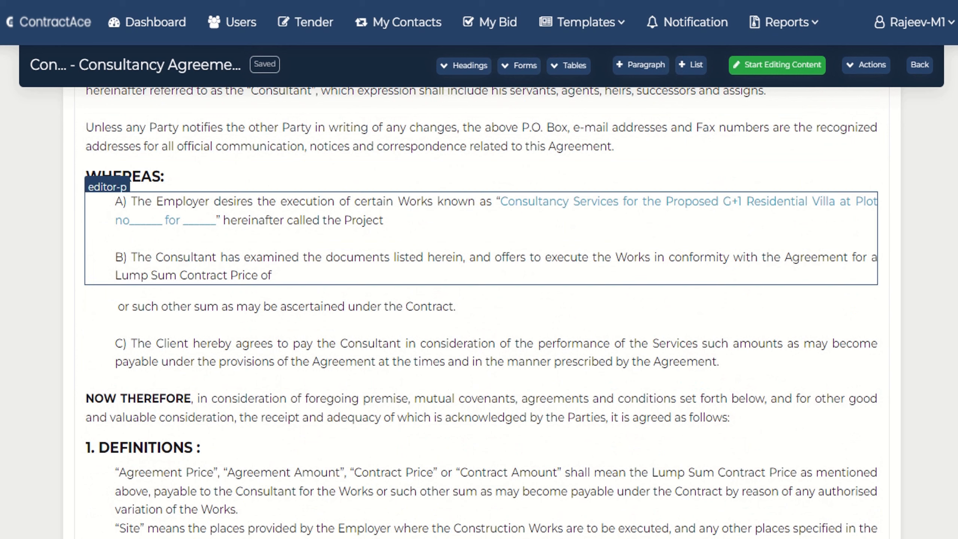
click(286, 274)
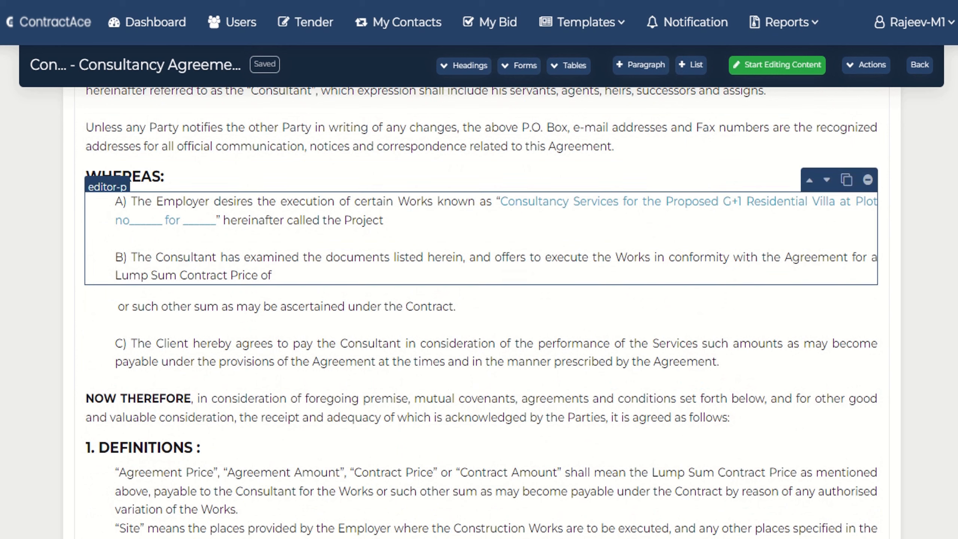
click(519, 65)
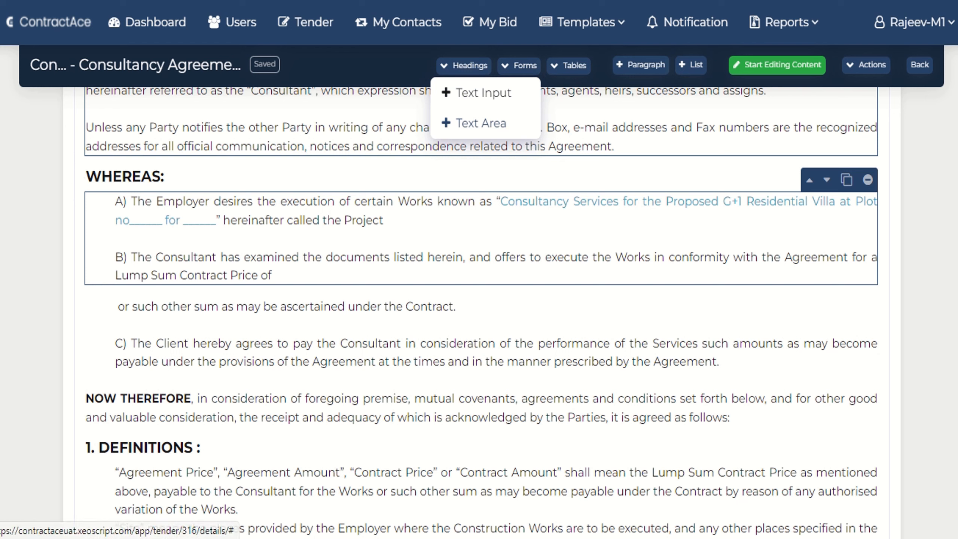
click(479, 94)
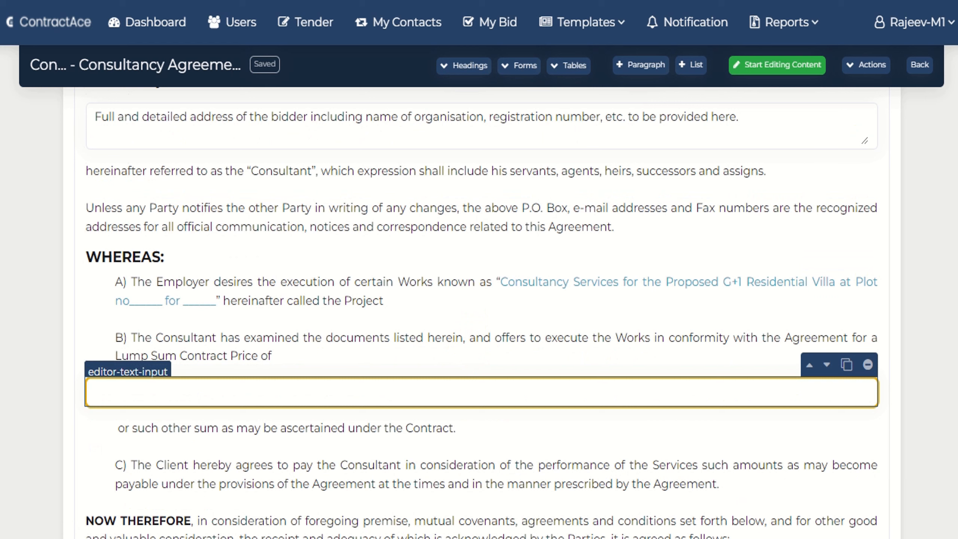
text(Rs. 1,00,00,000/- (Rupees One Lakh Only))
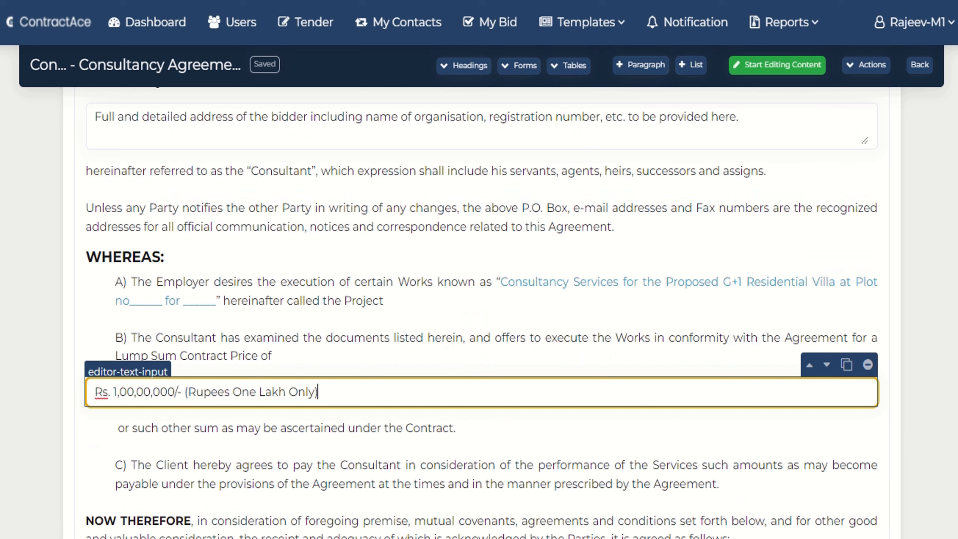
Add a new tab named "Tables" to the tender document and open it
scroll(481, 174, up, 6)
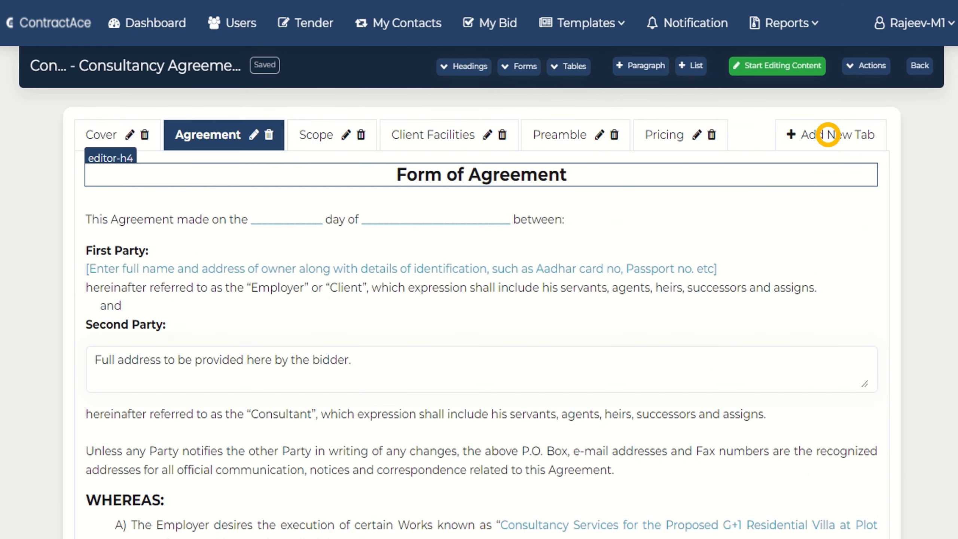
click(828, 135)
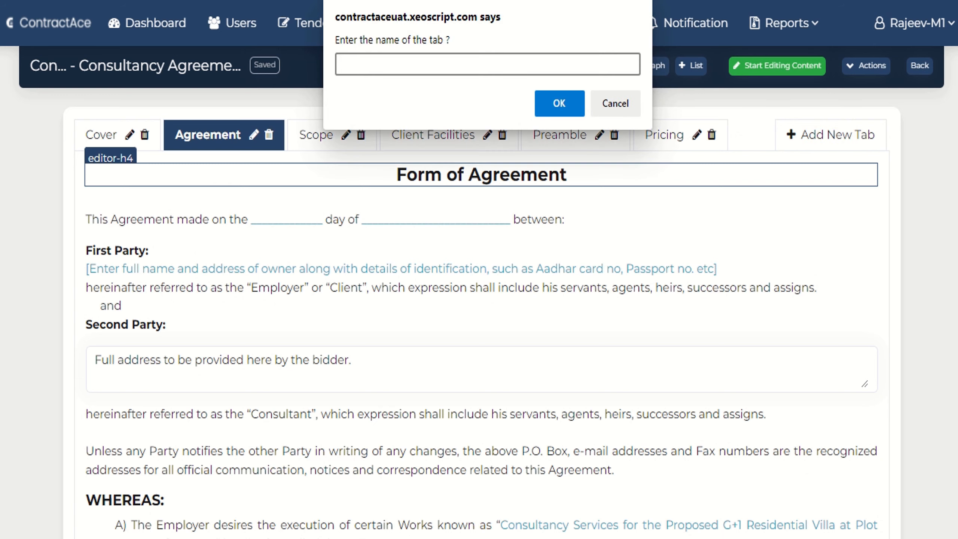
text(Tables)
key(Return)
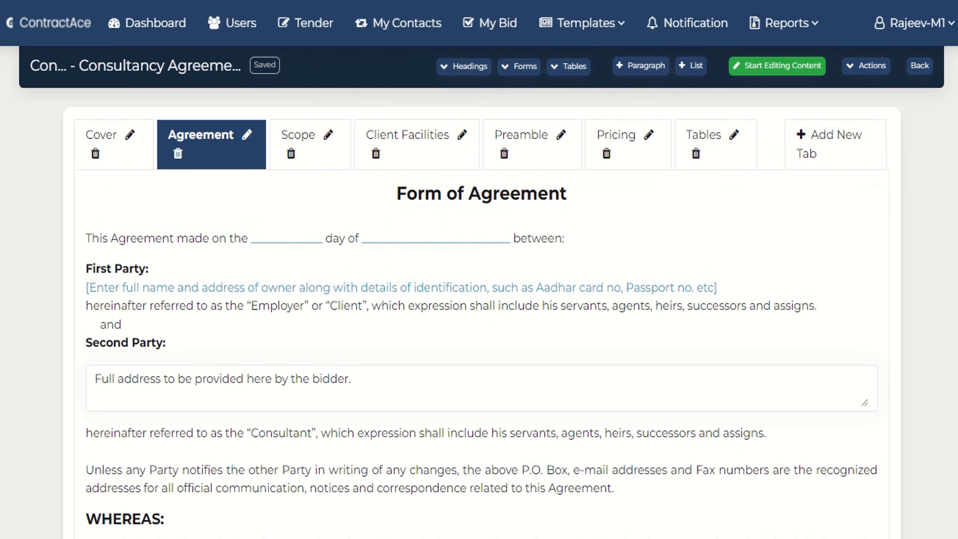
click(704, 135)
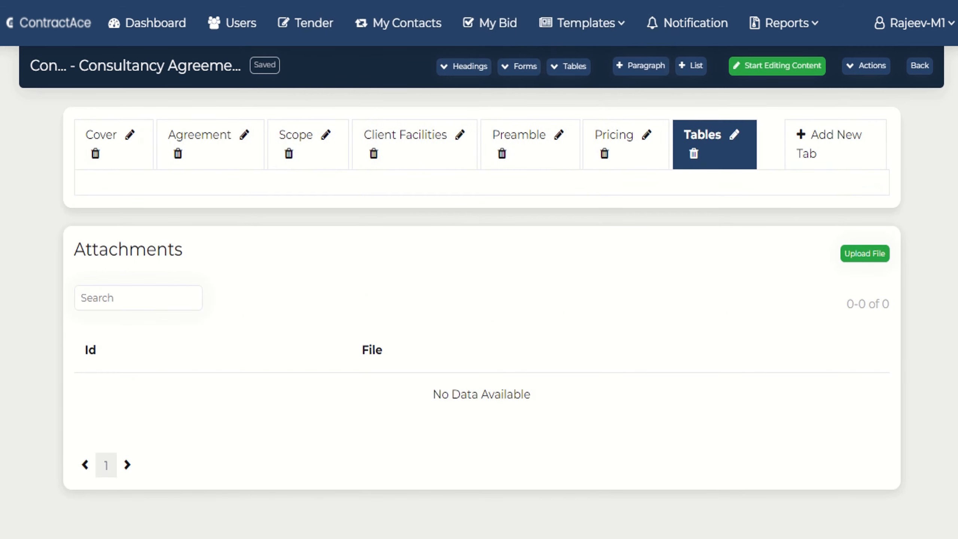
Insert a plain table in the Tables tab and a BOQ table below it
click(569, 66)
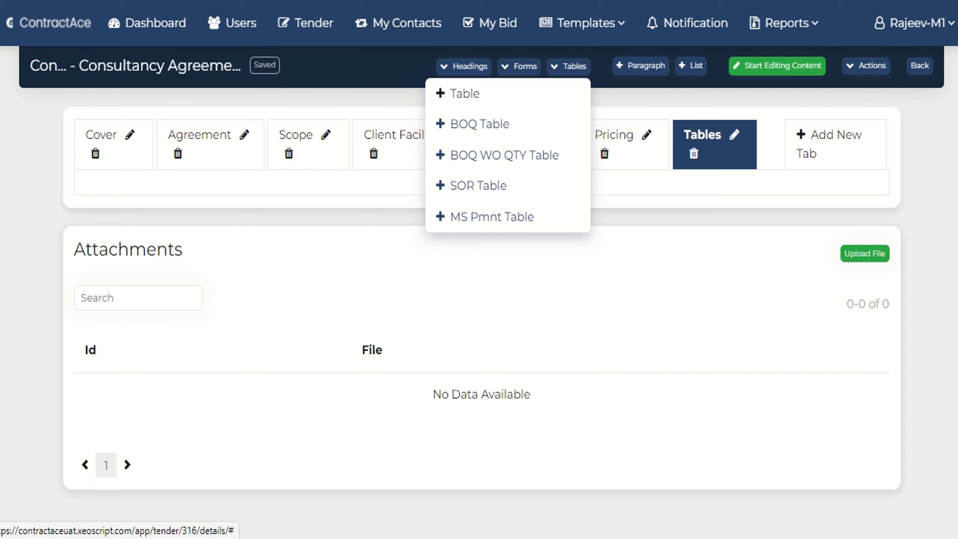
click(464, 93)
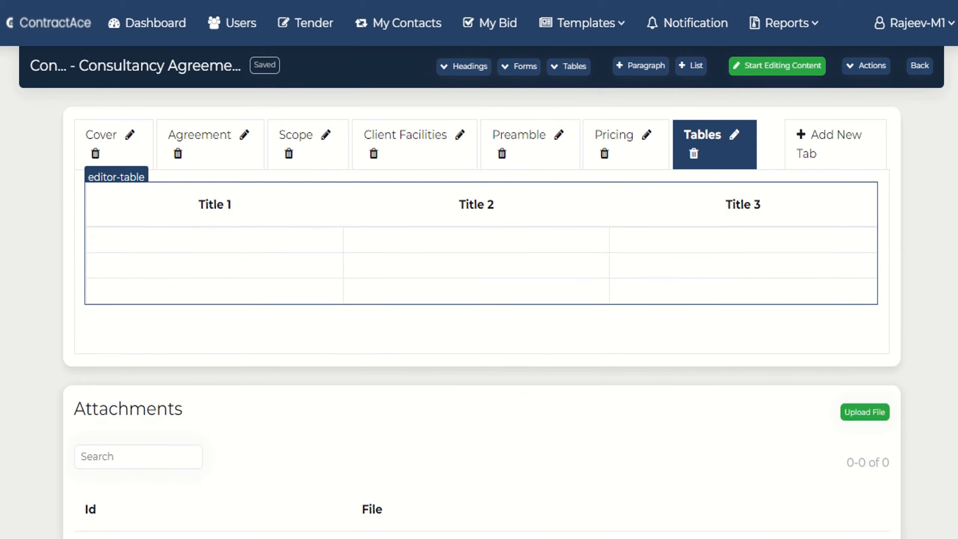
click(481, 241)
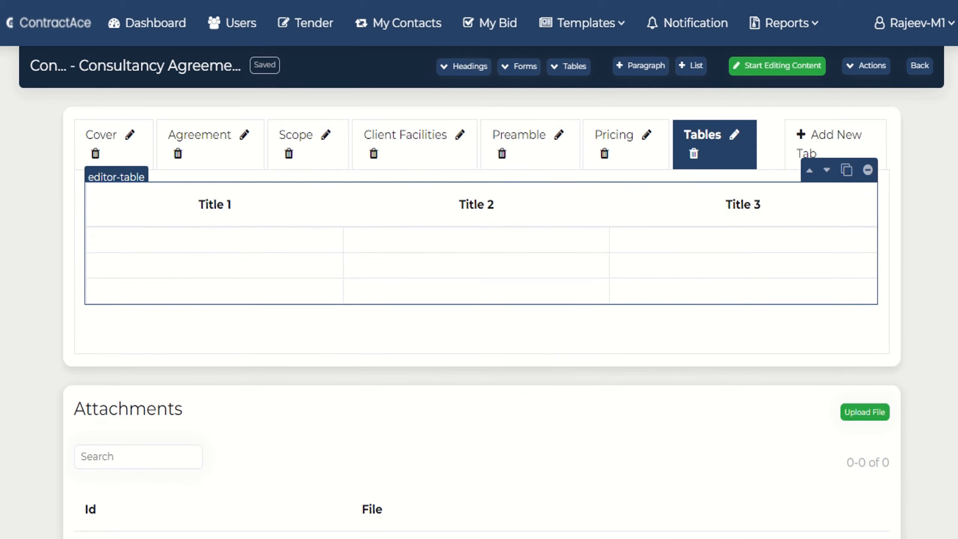
click(568, 66)
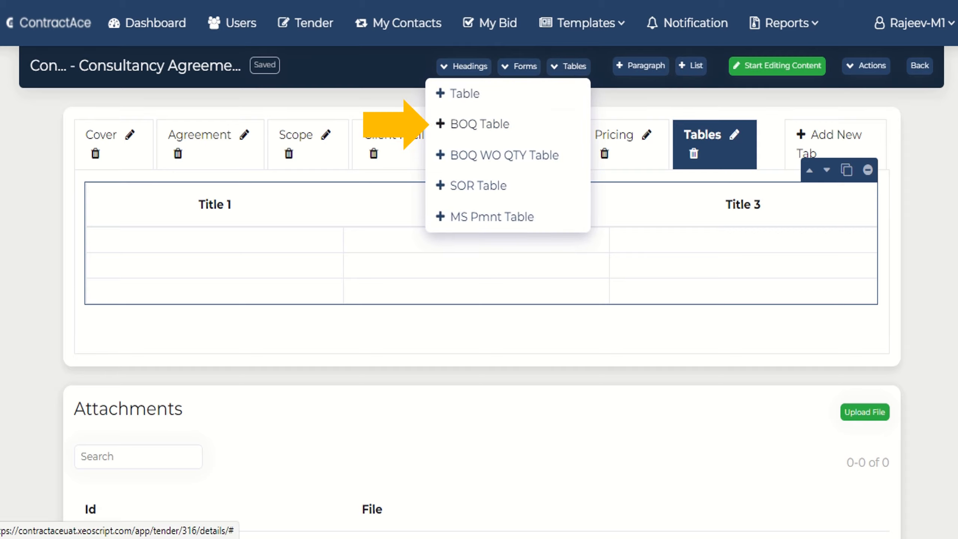
click(479, 124)
scroll(478, 302, down, 4)
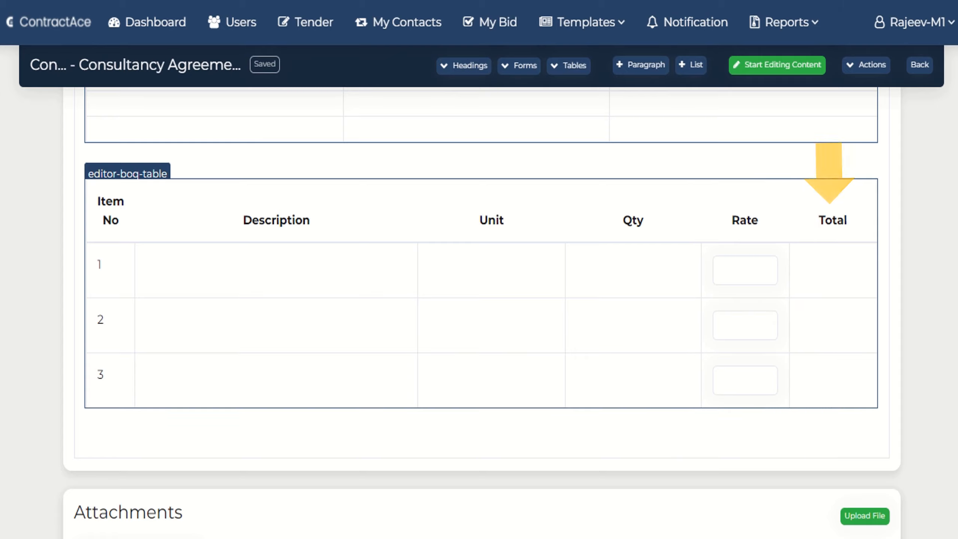
Add a BOQ WO QTY table below the BOQ table, followed by an SOR table
click(568, 66)
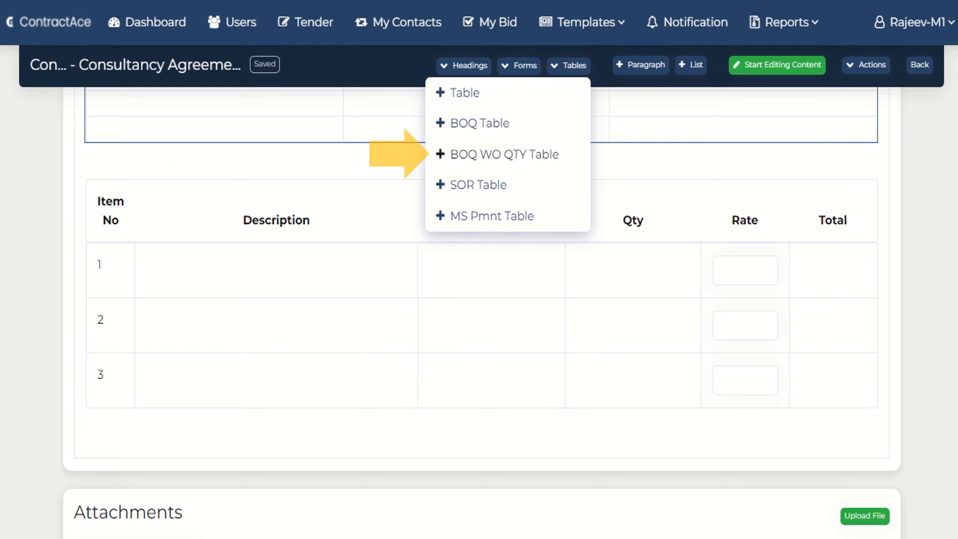
click(504, 154)
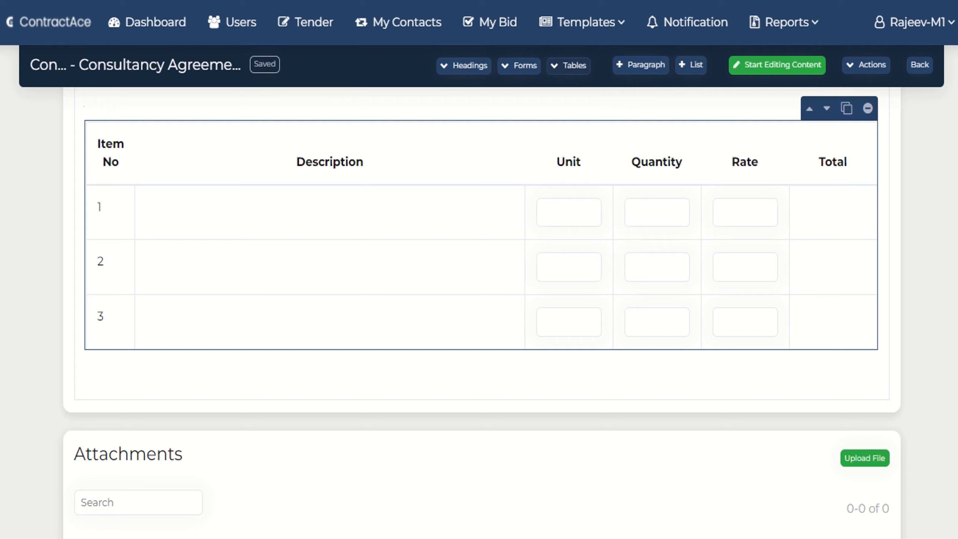
click(568, 65)
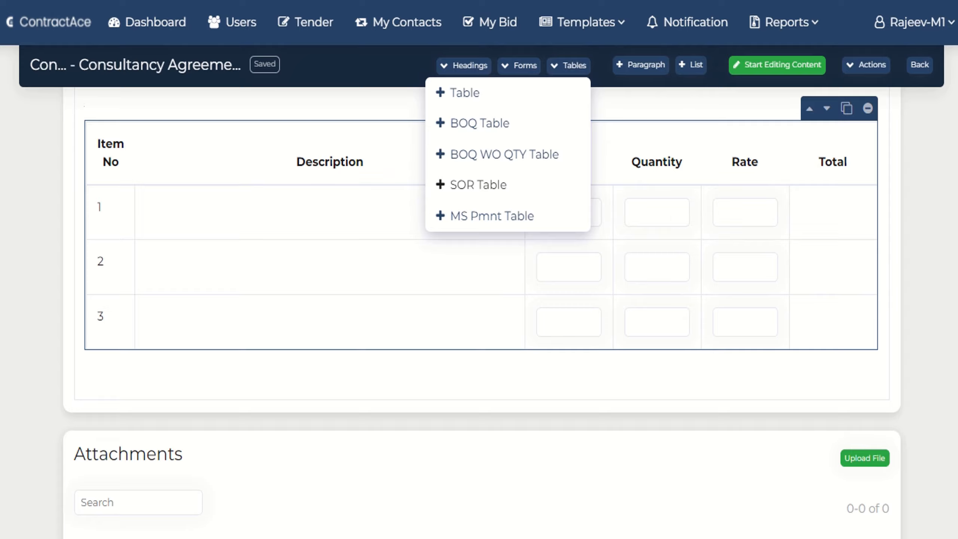
click(478, 185)
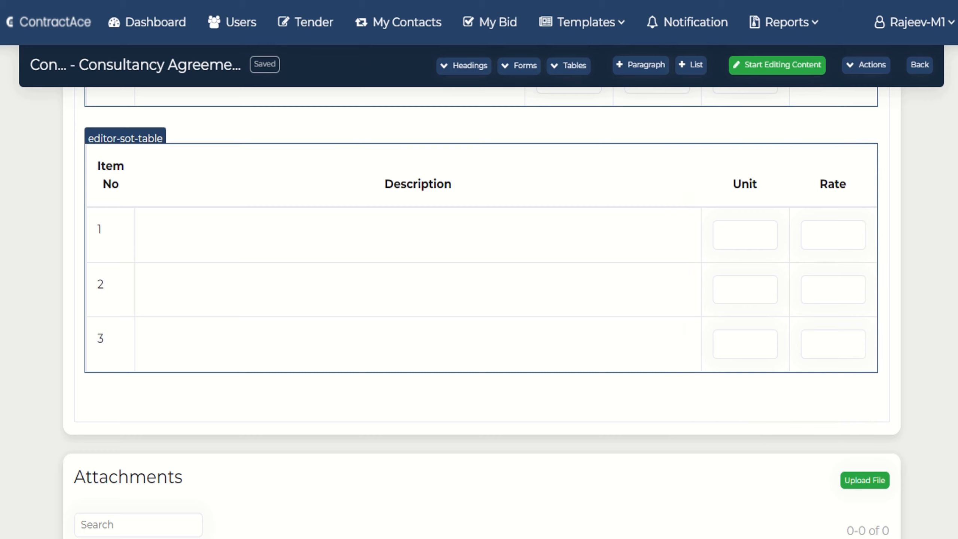
Insert an MS Pmnt table below the SOR table
click(418, 241)
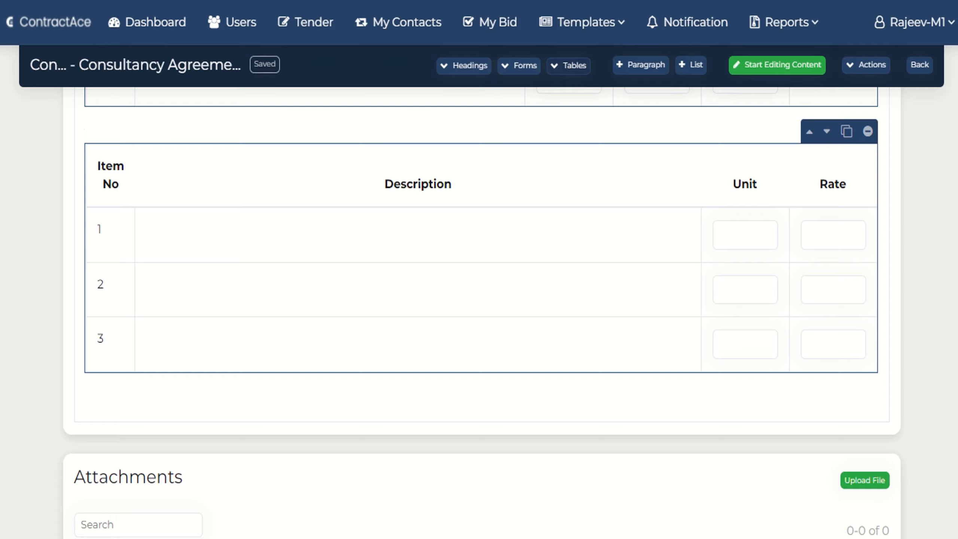
click(568, 65)
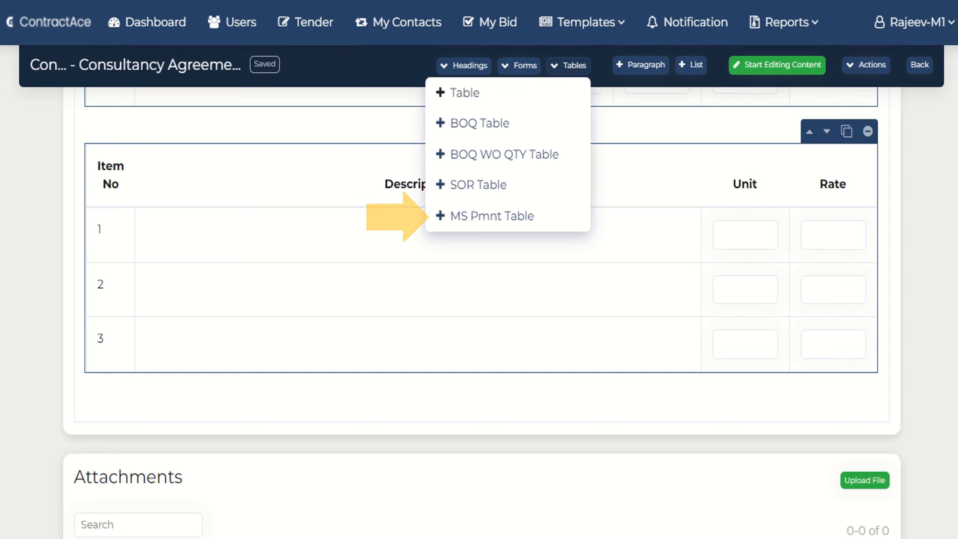
click(492, 216)
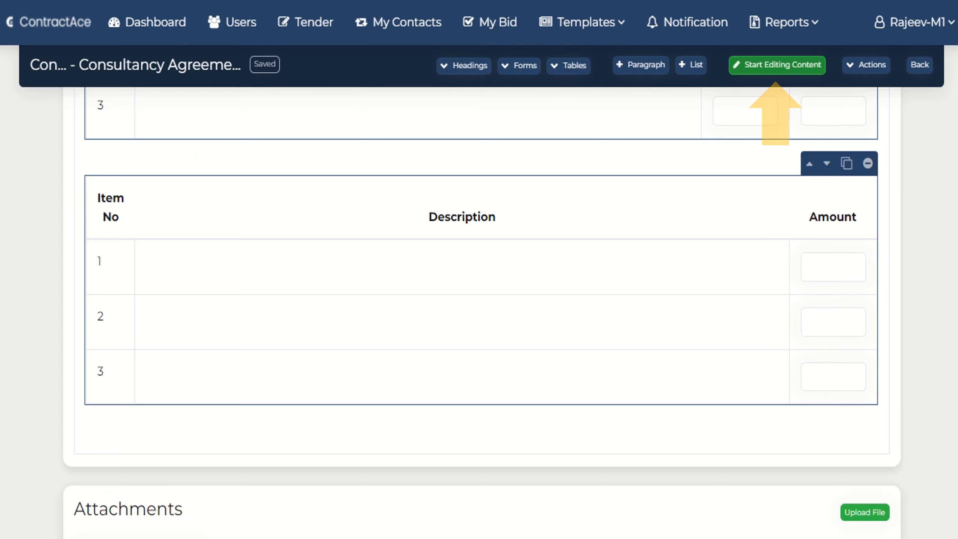
Edit the BOQ table's content, filling its rows with Item-1, Sqm, 100; Item-2, Cum, 50; and Item-3, LS, 1
click(777, 65)
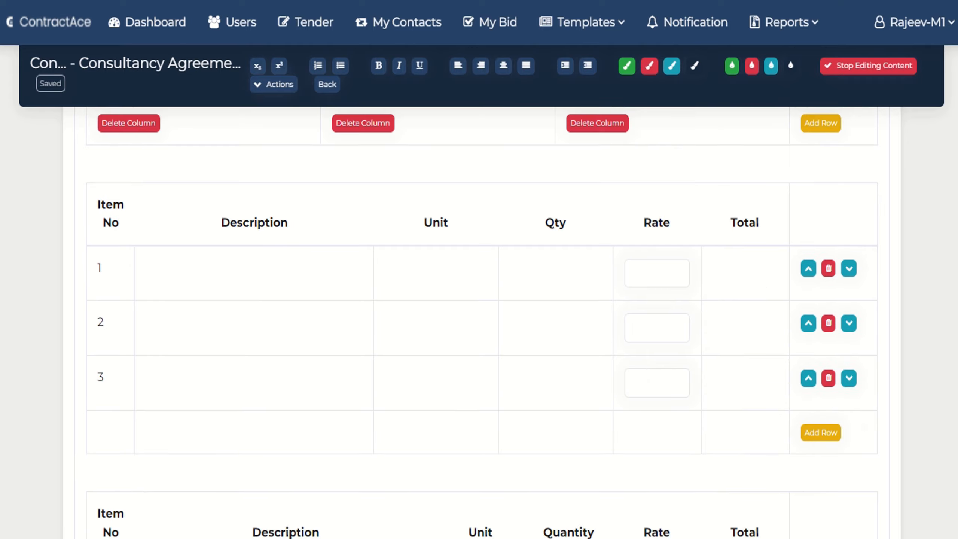
click(147, 268)
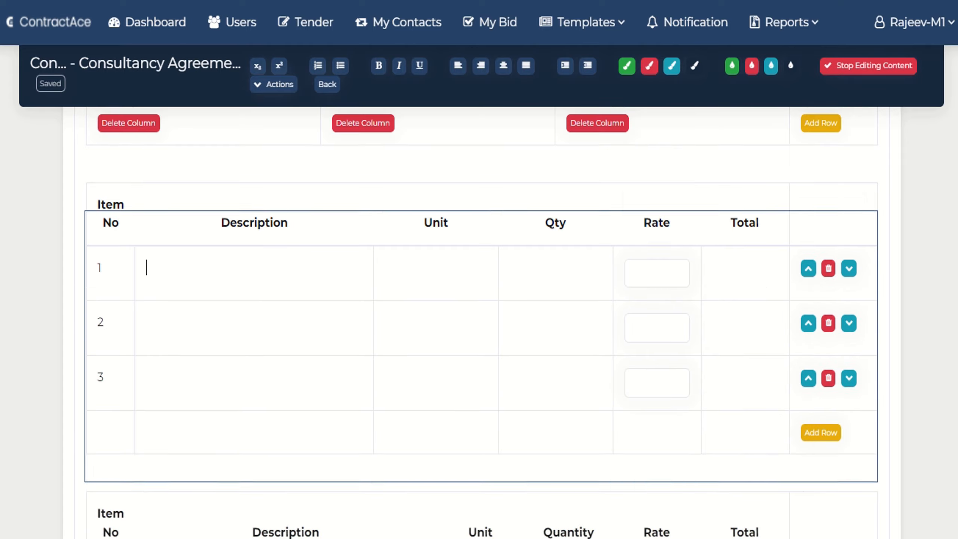
text(Item-1)
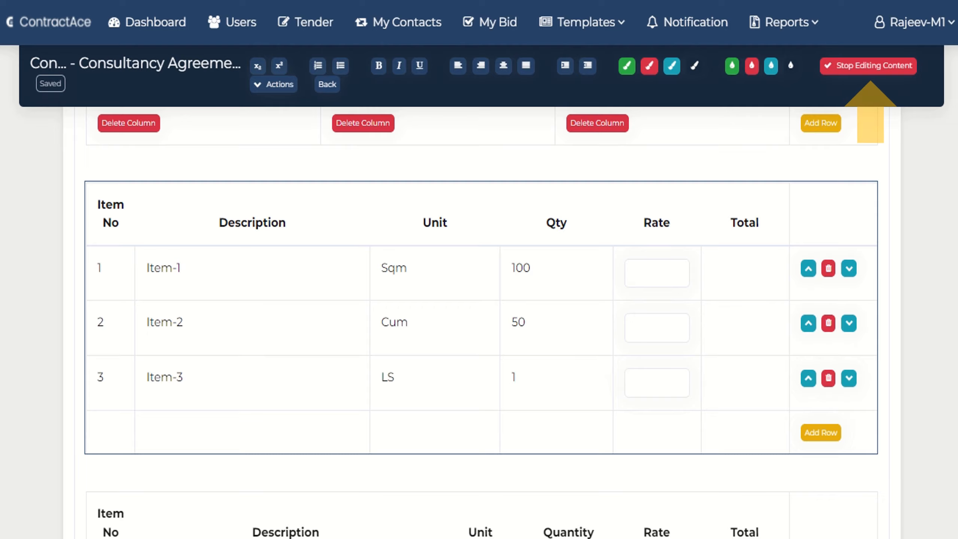
click(868, 66)
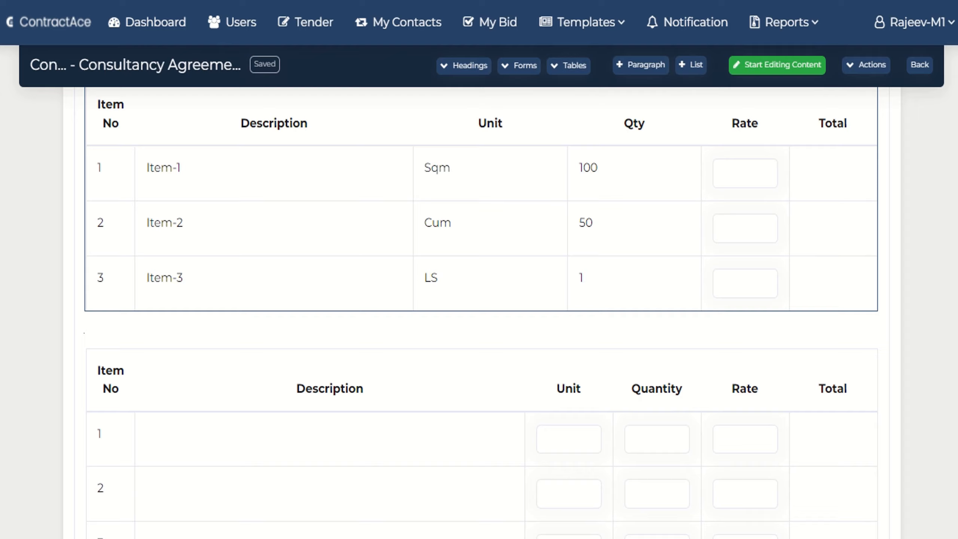
Save the consultancy agreement tender and return to the tender list
click(865, 64)
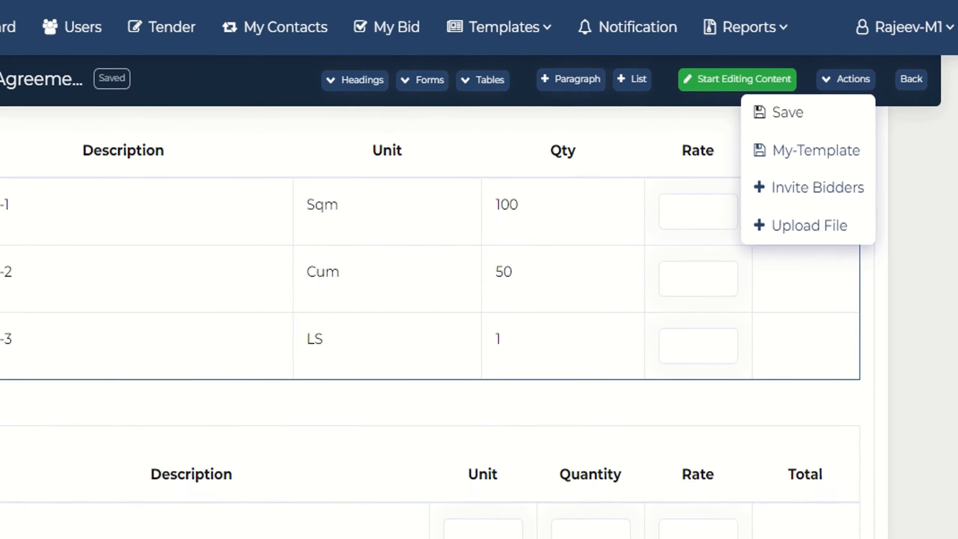
click(776, 112)
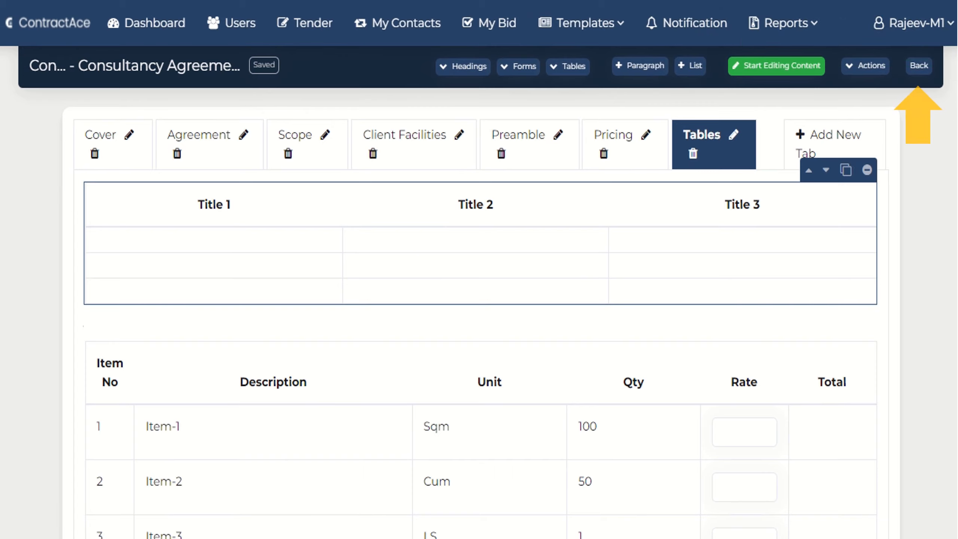
click(918, 65)
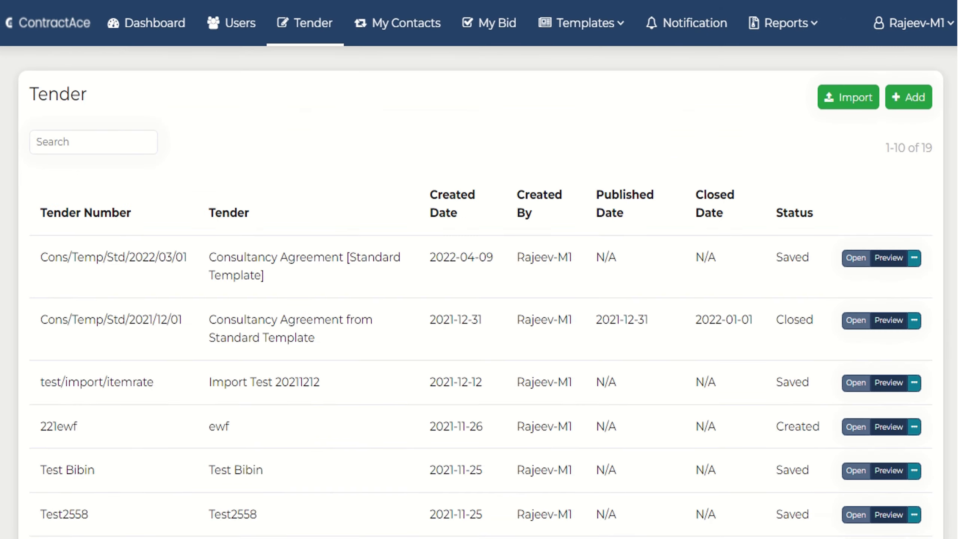